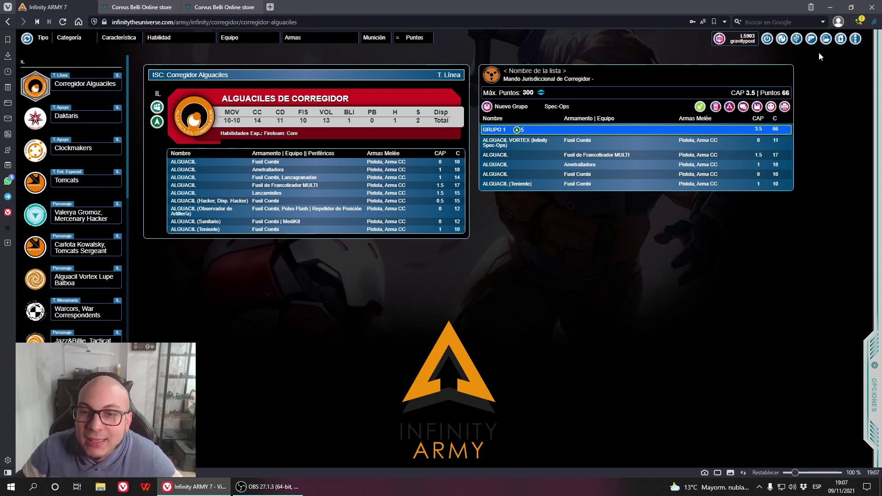
Step: Leave the Corregidor list, start a list for La Compañía Extranjera and open its Spec-Ops configuration
click(854, 41)
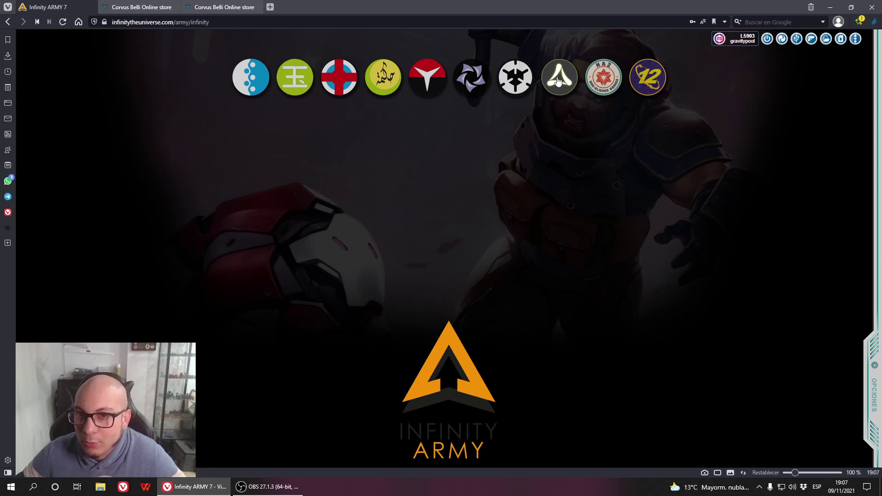
mouse_move(599, 85)
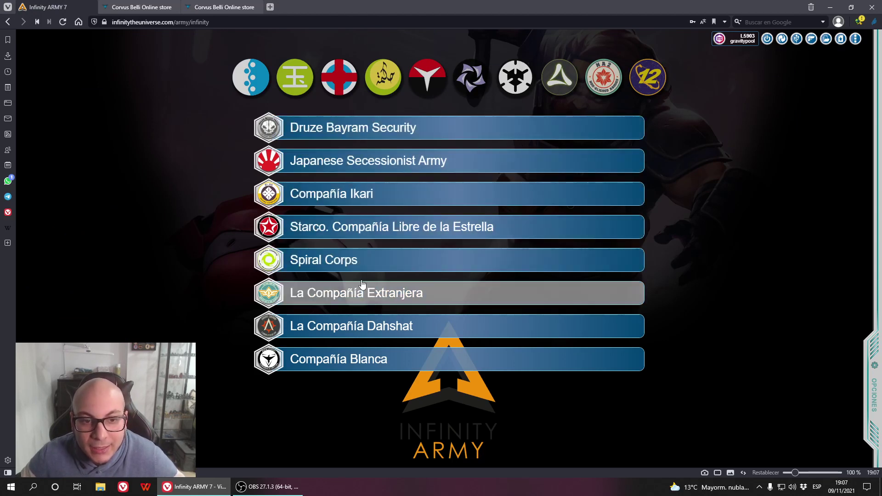
click(347, 296)
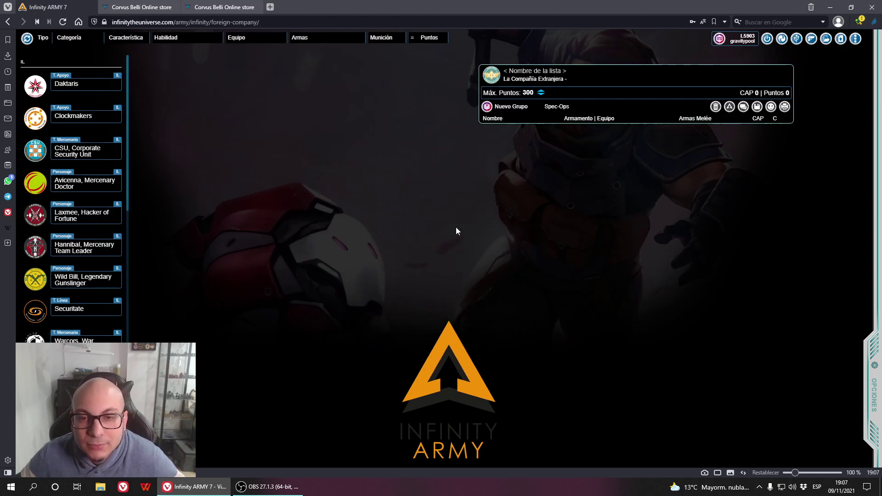
click(556, 106)
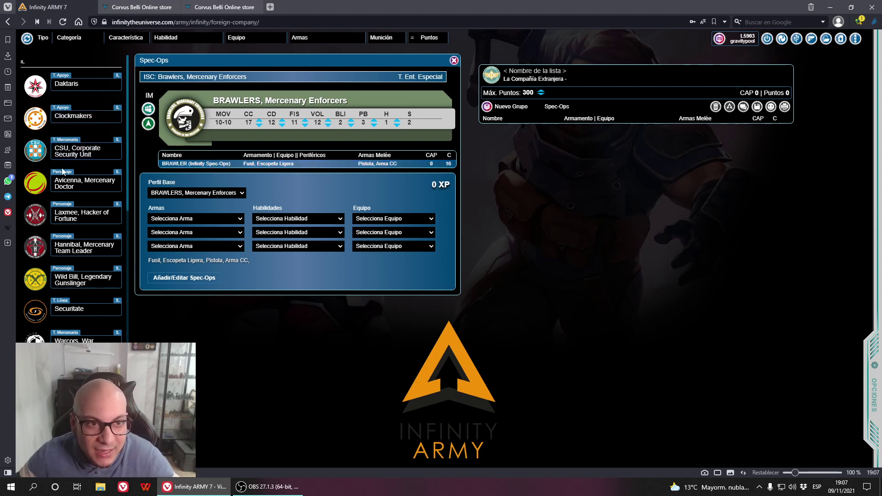
Step: Close the Spec-Ops configuration and view the Brawlers and Securitate unit profiles of La Compañía Extranjera
scroll(63, 171, down, 3)
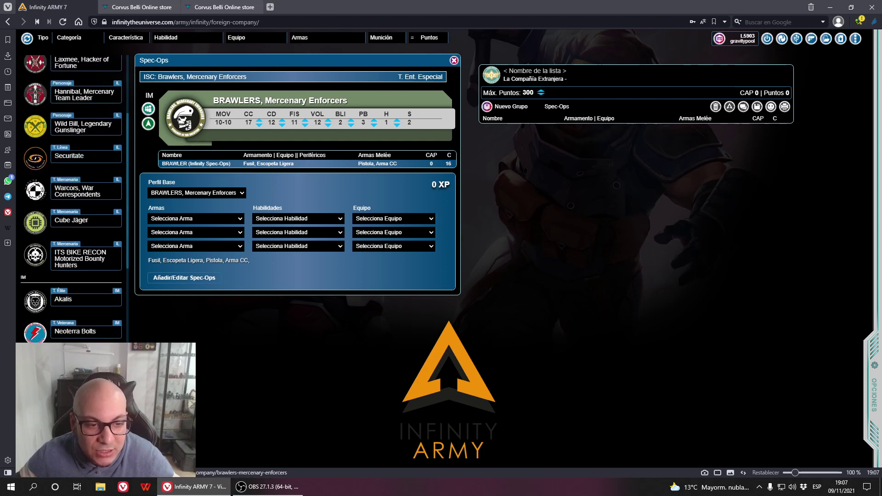
click(453, 61)
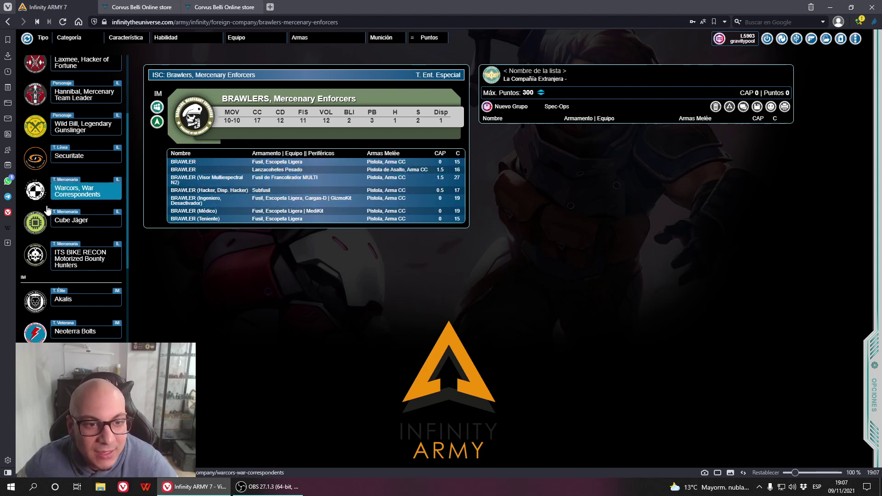
scroll(47, 209, up, 3)
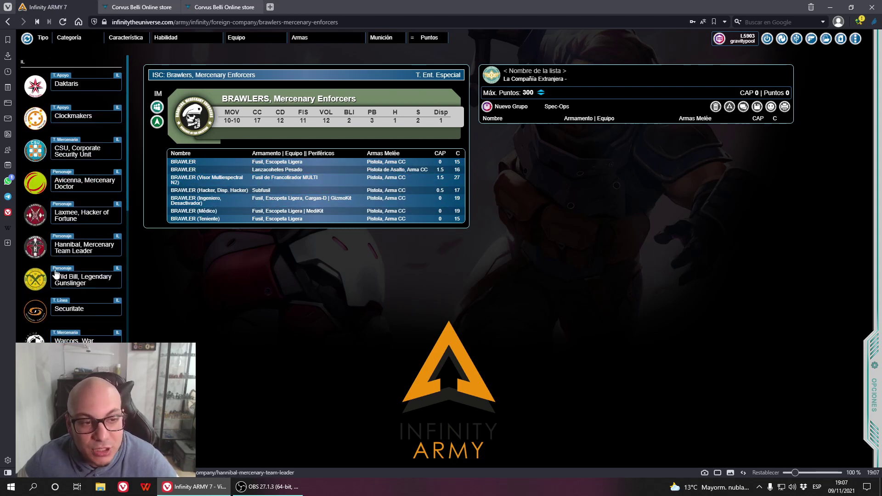
click(84, 309)
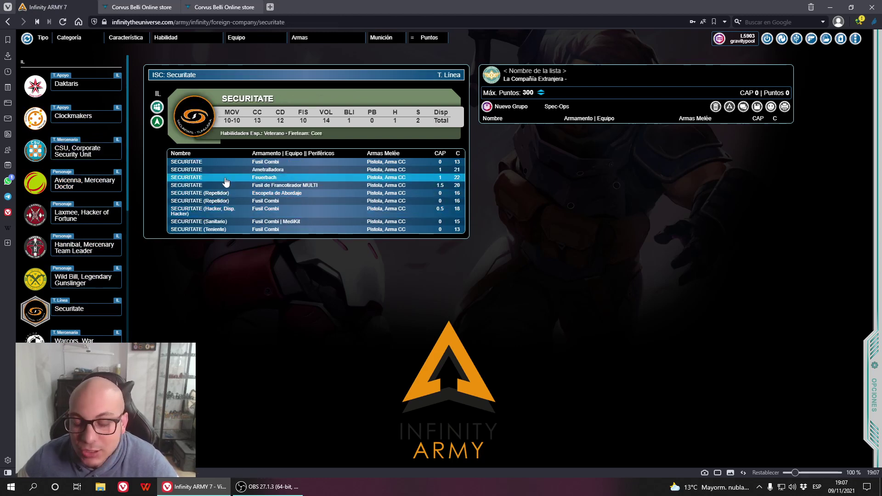
scroll(83, 339, down, 3)
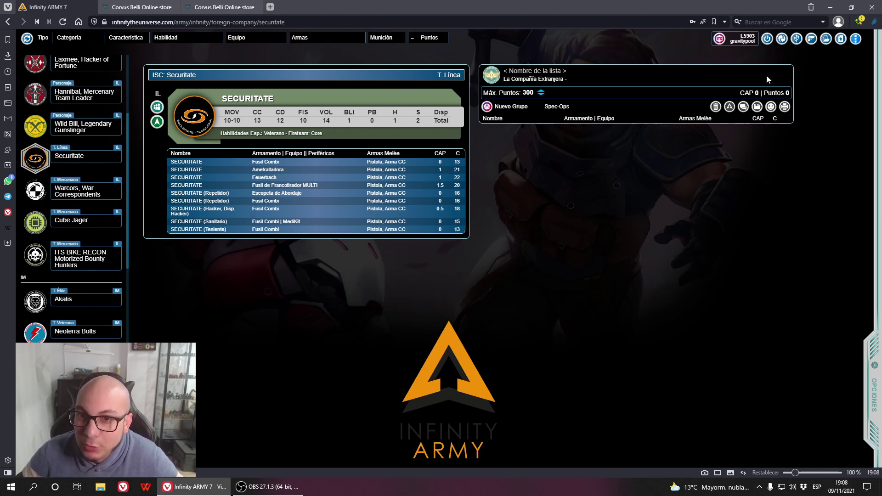
Step: Reopen the Brawlers Spec-Ops configuration and examine the available weapon and skill options with their XP costs
click(553, 113)
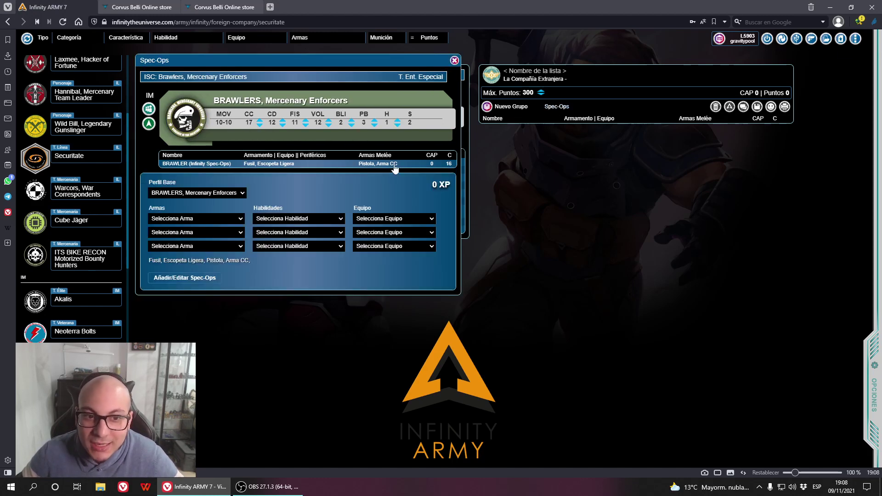
drag(421, 68, 432, 93)
click(227, 225)
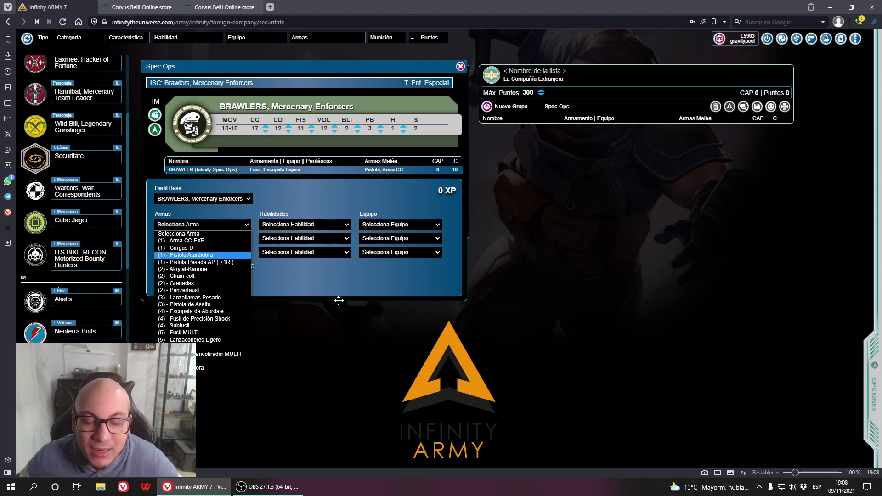
click(347, 225)
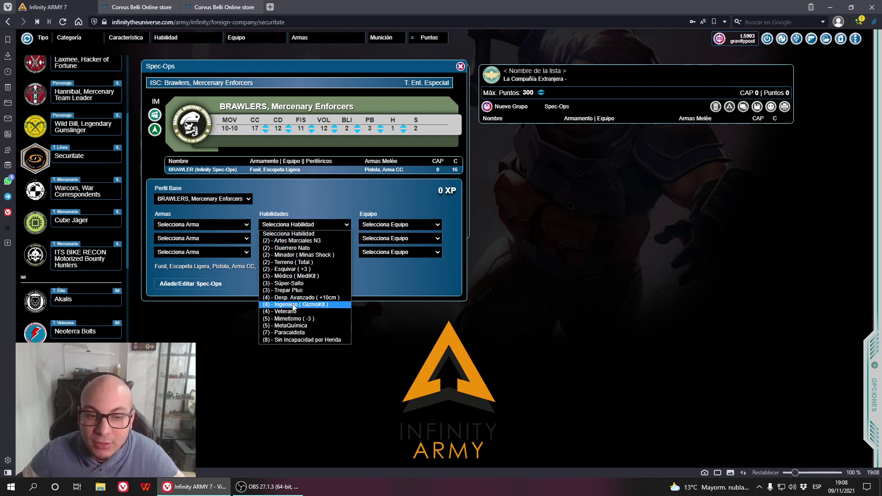
key(Up)
key(Up)
key(Up)
key(Up)
key(Up)
key(Up)
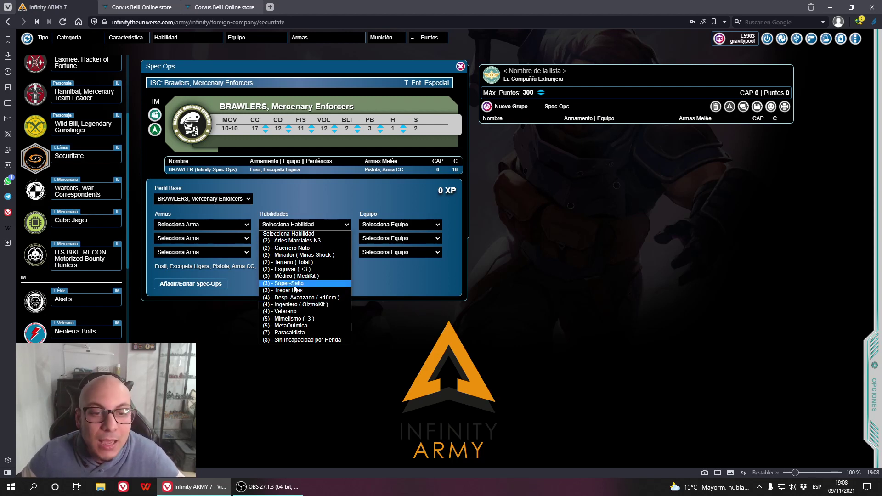
key(Down)
key(Up)
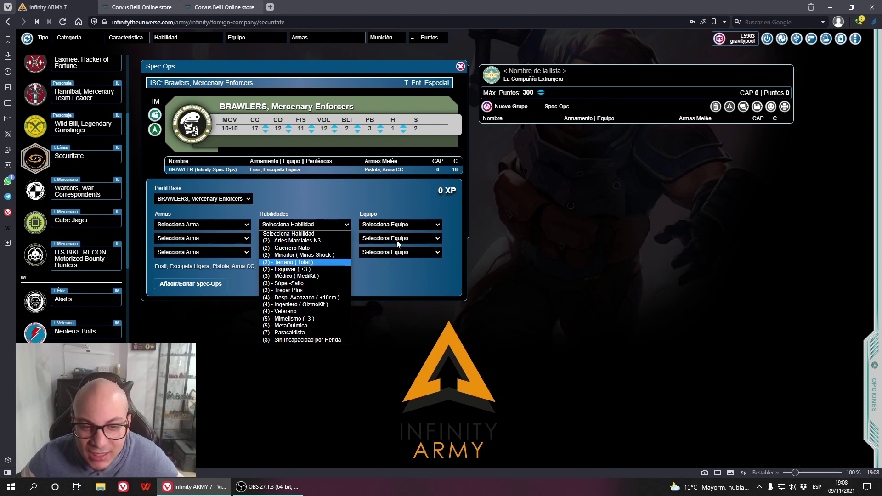
Step: Return to the faction selection, start a generic Nómadas list and open its Spec-Ops configuration
click(855, 39)
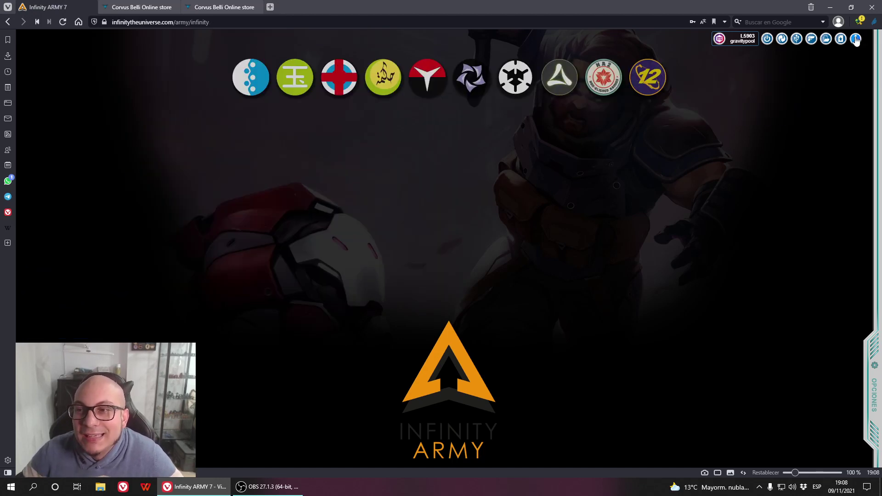
click(419, 87)
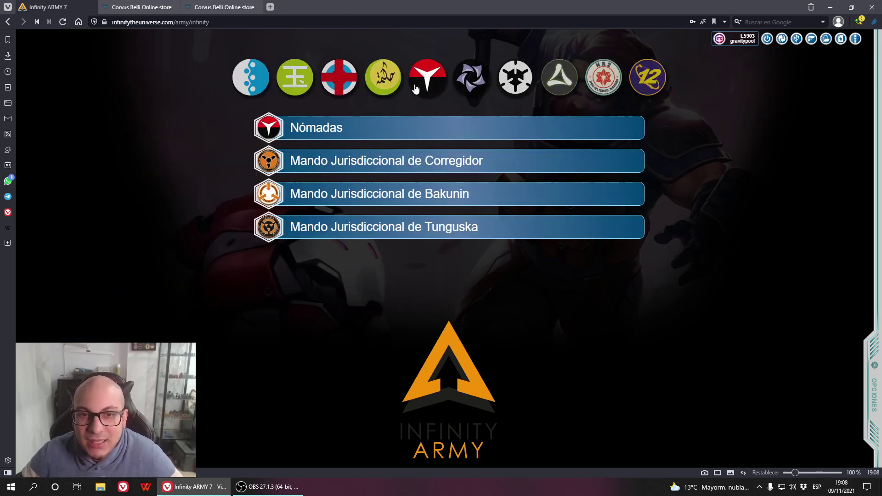
click(360, 135)
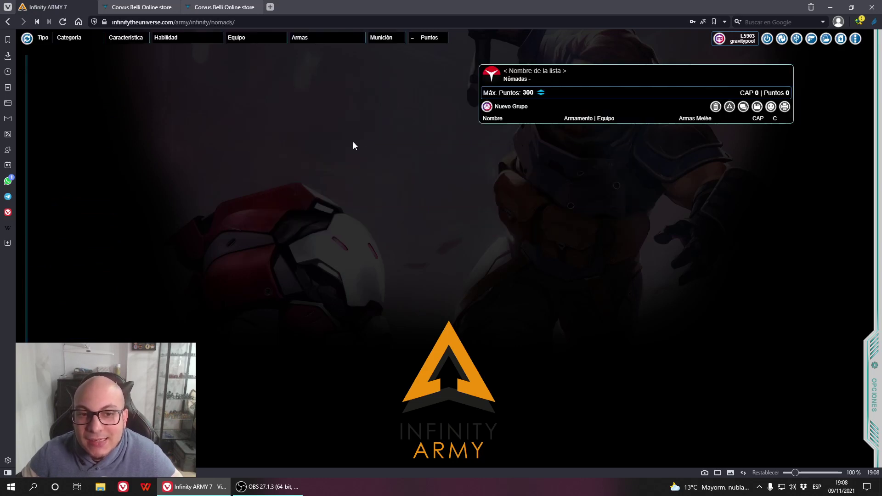
click(557, 111)
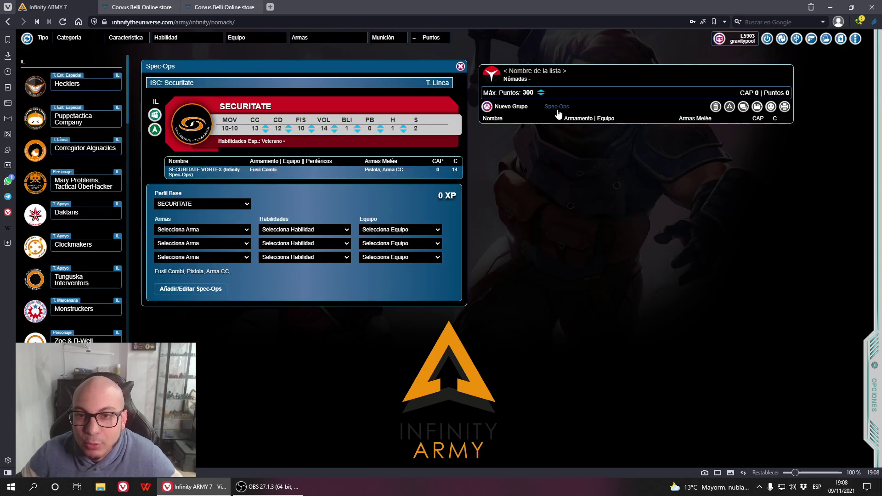
Step: Examine the skill, equipment and weapon options available to the Securitate Spec-Ops, leaving all of them unselected
click(307, 230)
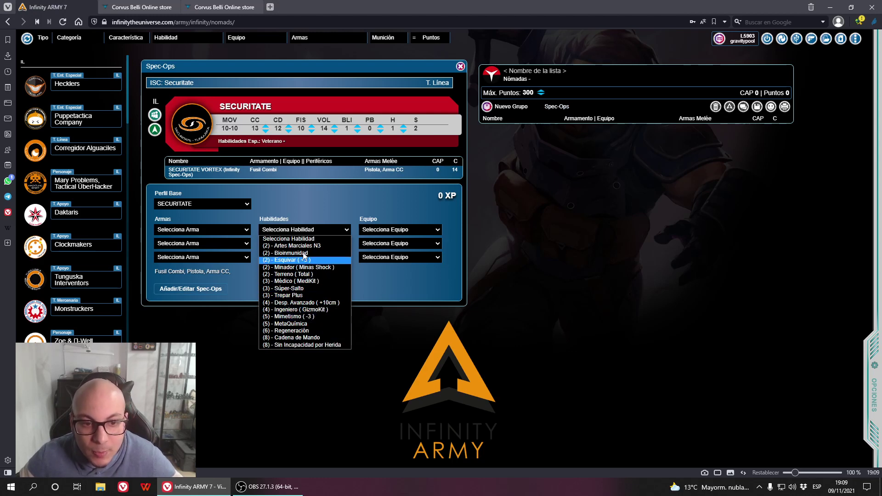
click(390, 231)
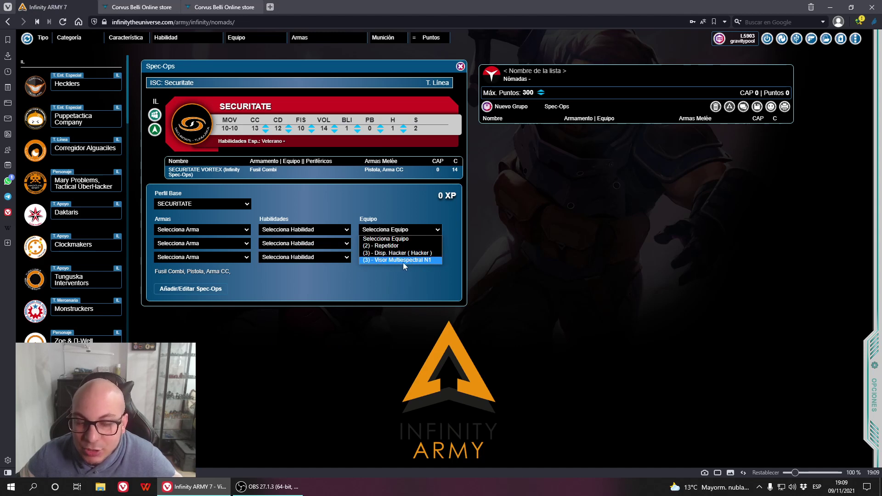
click(293, 230)
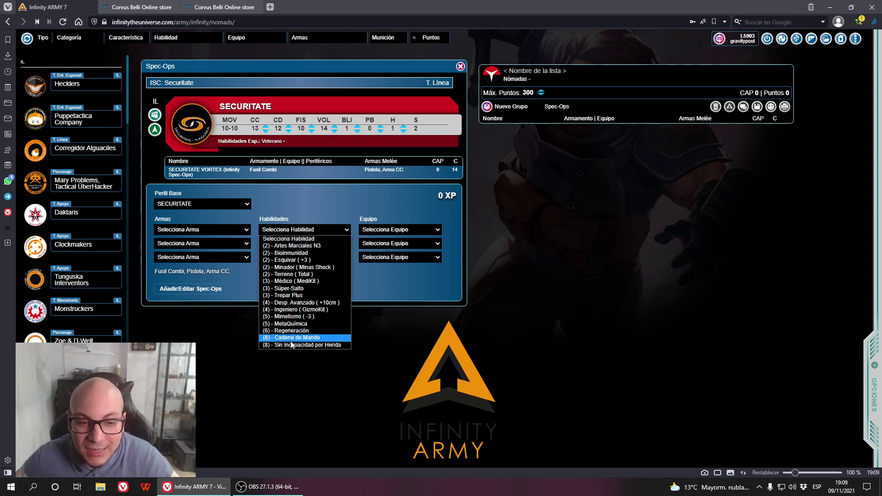
click(649, 210)
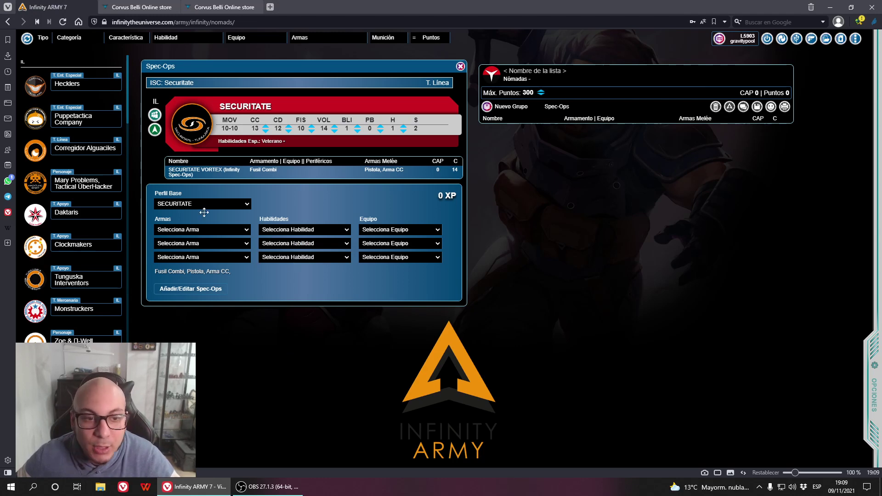
click(406, 230)
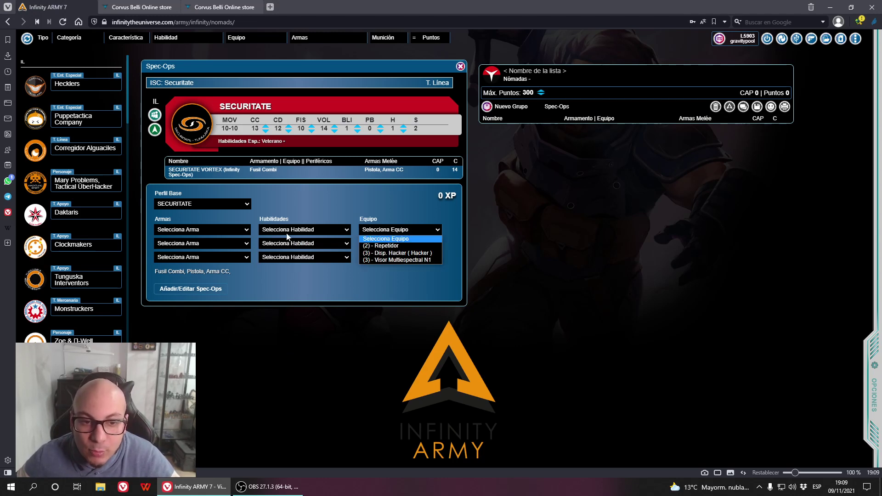
click(202, 230)
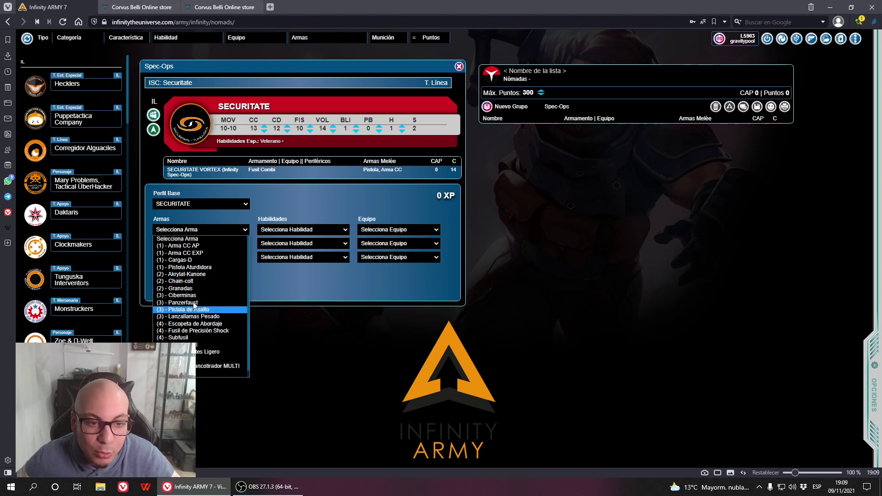
click(547, 249)
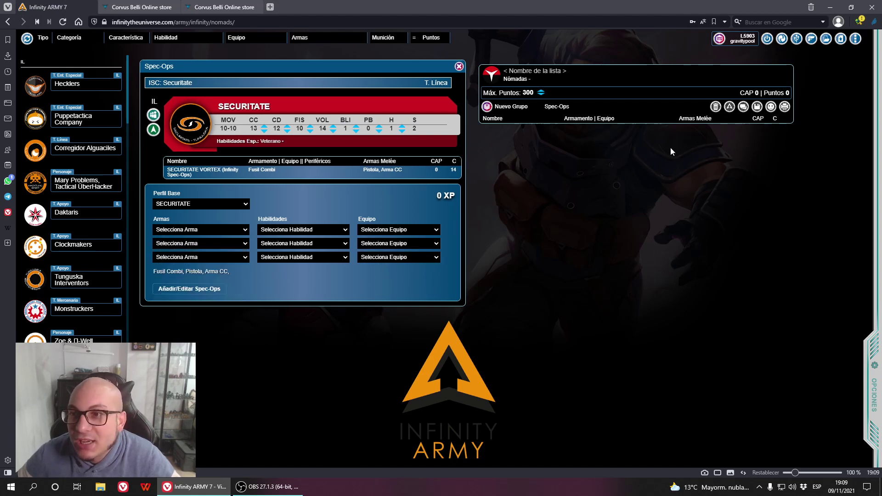
Step: Start a generic PanOceanía list and examine the weapon options of its Order Sergeants Spec-Ops
click(849, 45)
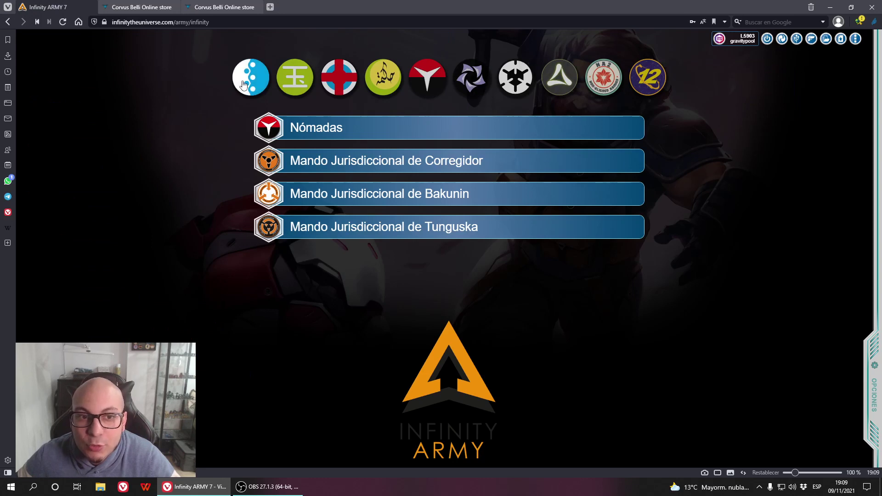
click(322, 127)
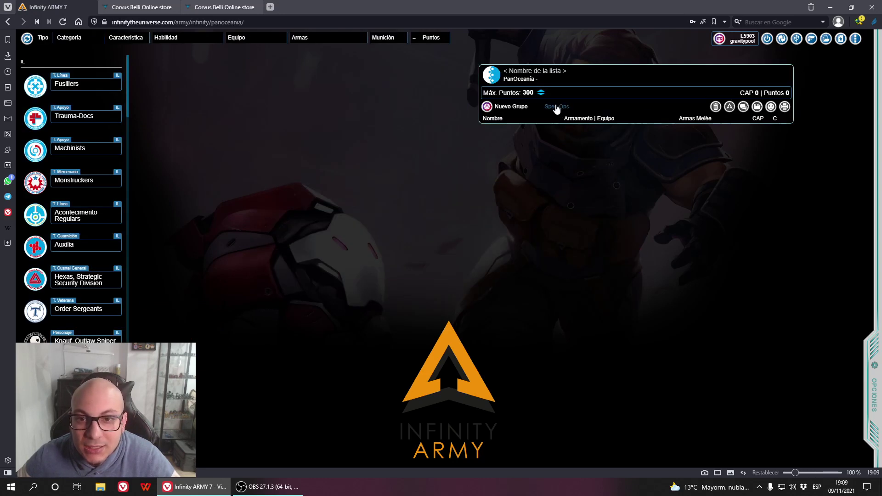
click(565, 108)
click(209, 232)
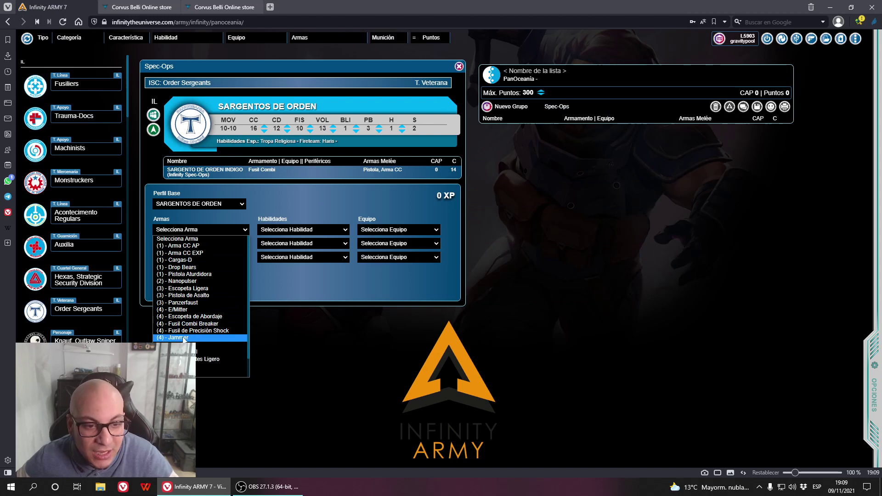
click(348, 362)
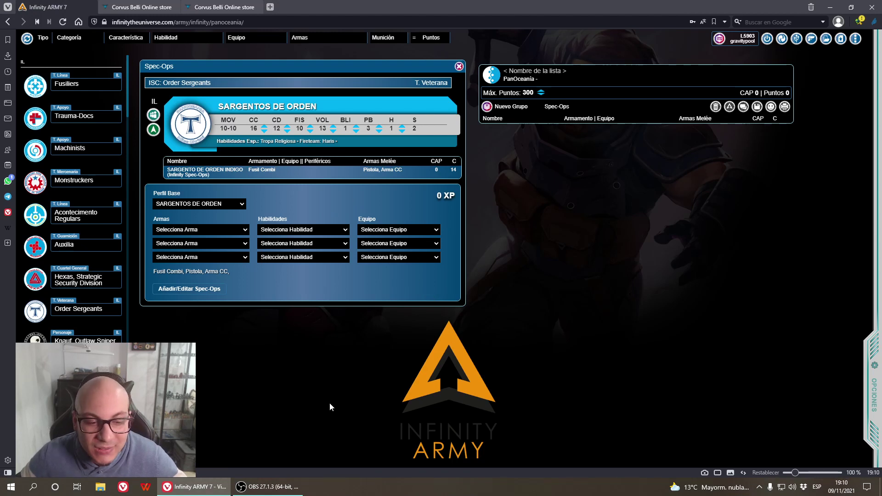
mouse_move(284, 489)
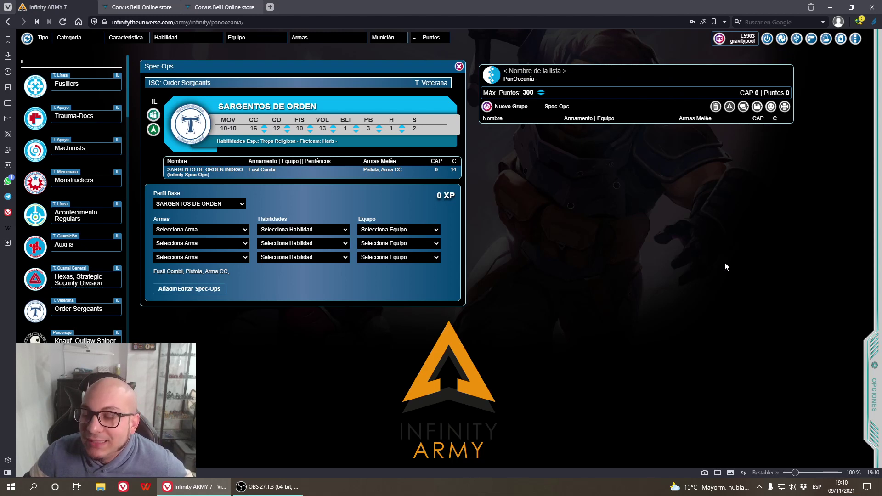
Step: Start a Mando Jurisdiccional de Corregidor list and give its Alguacil Spec-Ops the Cadena de Mando skill
click(843, 41)
click(427, 76)
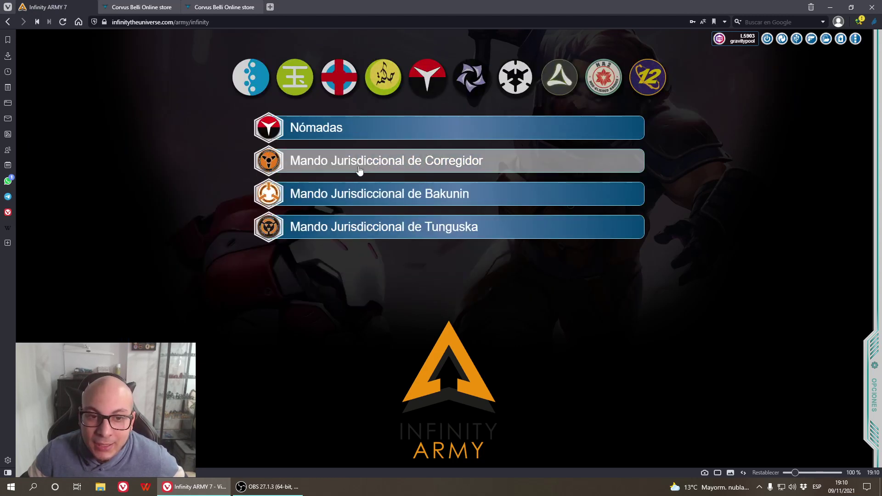
click(360, 170)
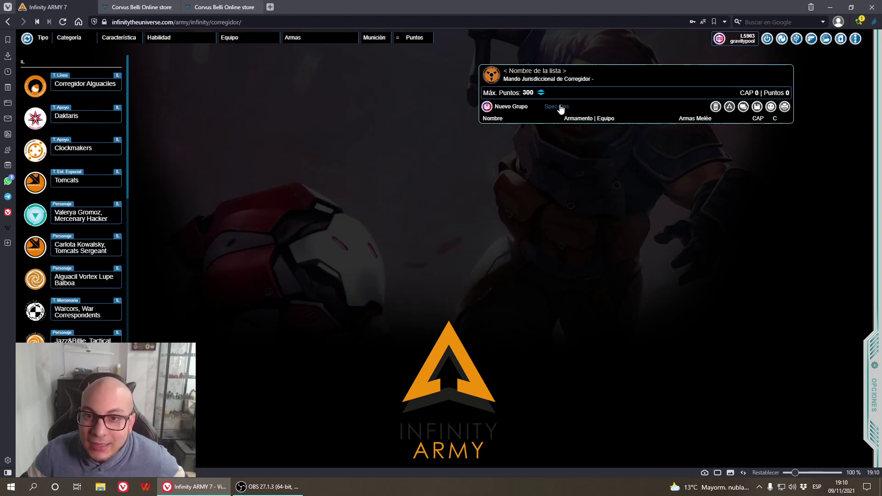
click(556, 107)
click(315, 231)
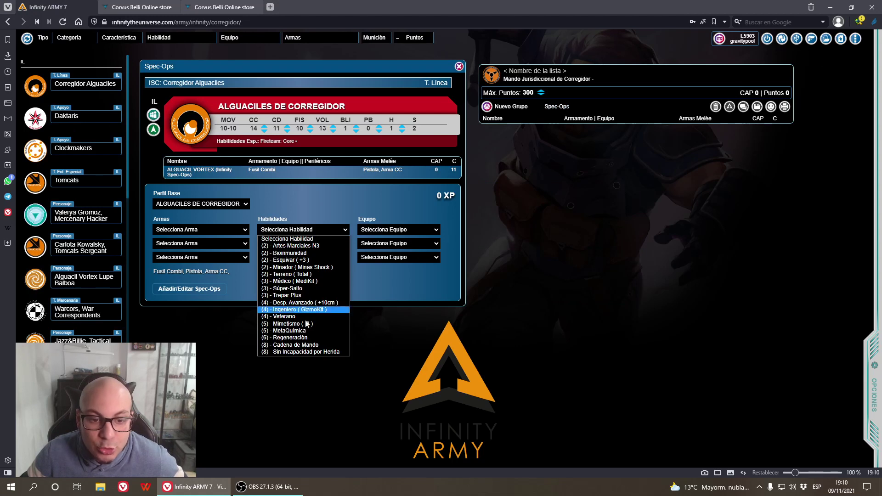
click(307, 346)
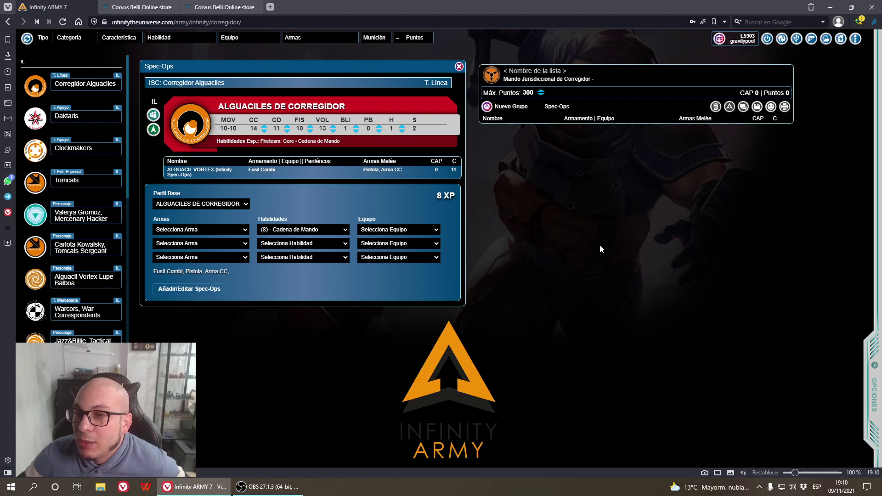
Step: Replace the Alguacil Spec-Ops' Cadena de Mando skill with Médico (MediKit) and add Ingeniero (GizmoKit) as the second skill
click(318, 232)
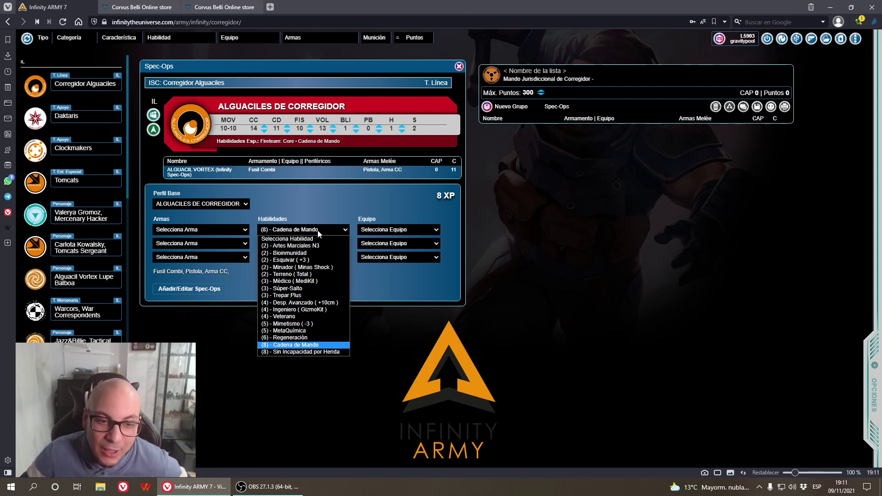
click(293, 281)
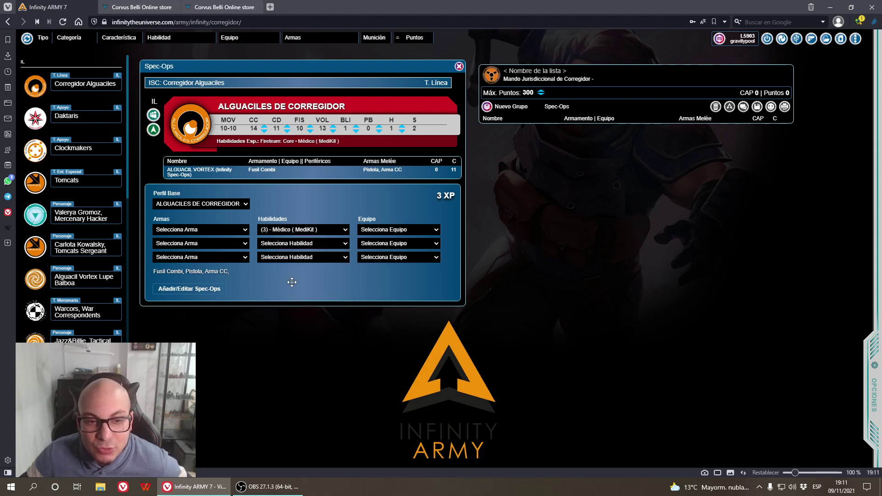
click(316, 244)
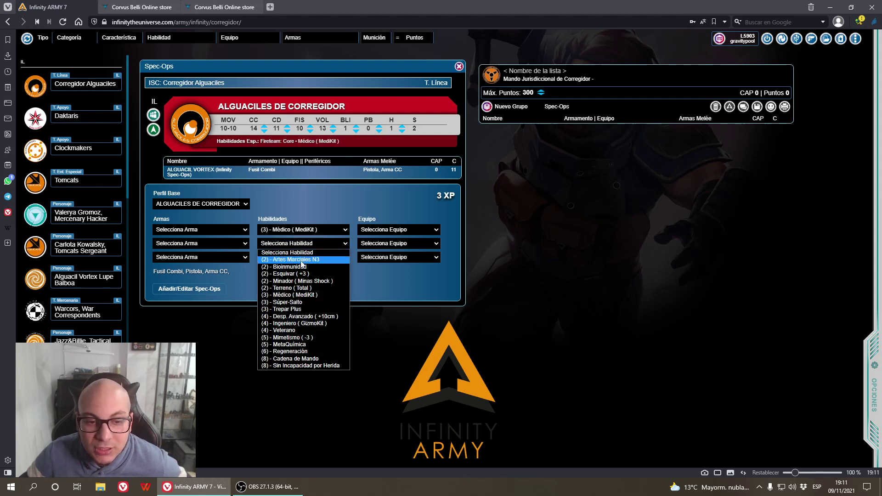
click(294, 324)
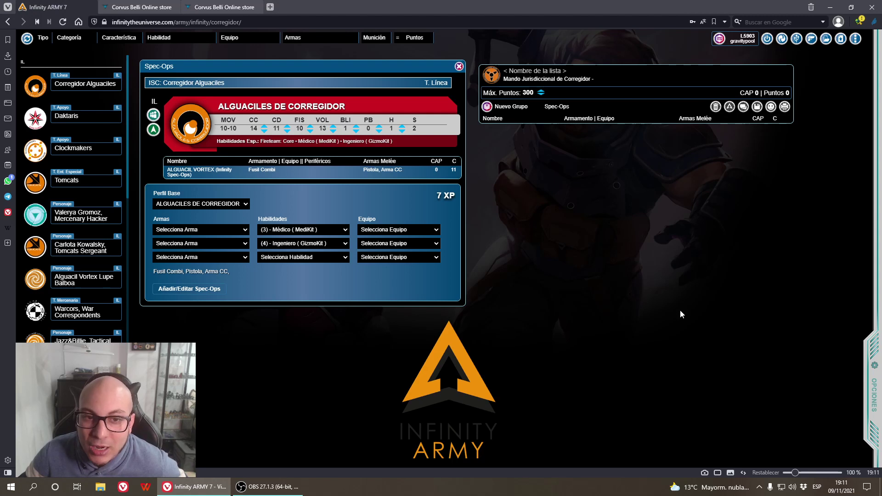
Step: Equip the Alguacil Spec-Ops with Disp. Hacker (Hacker) and raise its VOL to 14
click(404, 230)
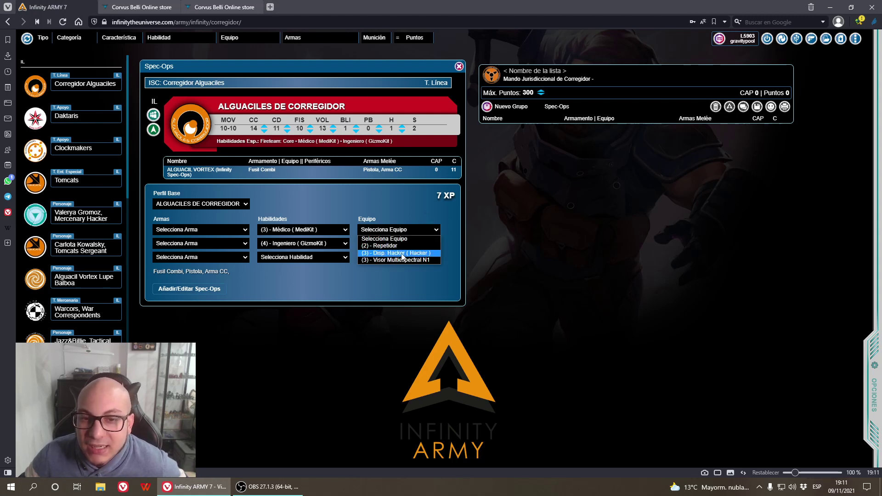
click(403, 253)
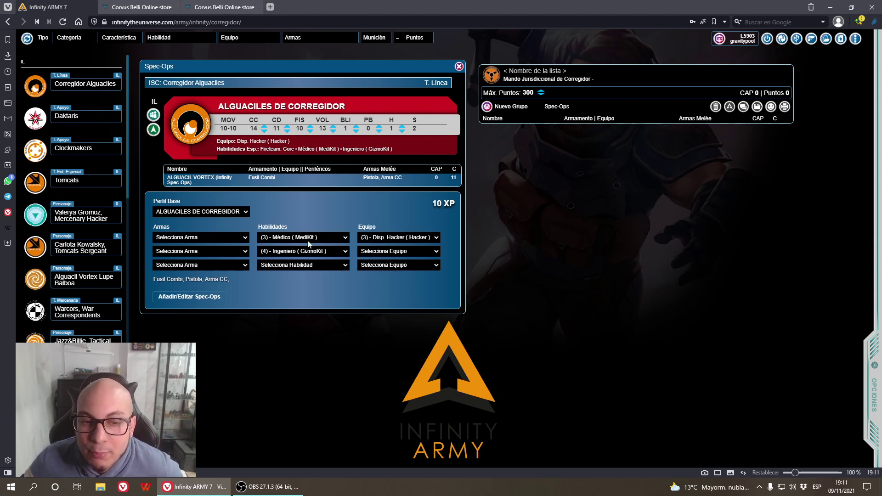
click(333, 126)
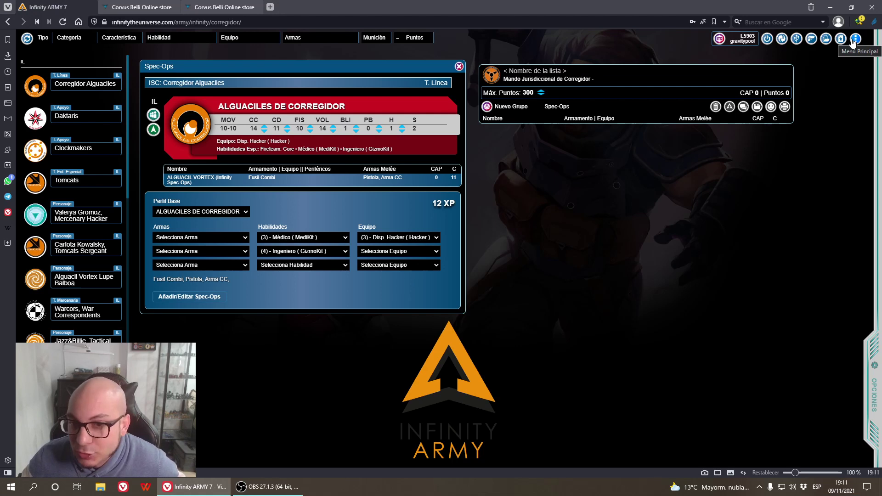
Step: Change the Alguacil Spec-Ops' equipment to Visor Multiespectral N1 and check its weapon options without selecting any
click(421, 238)
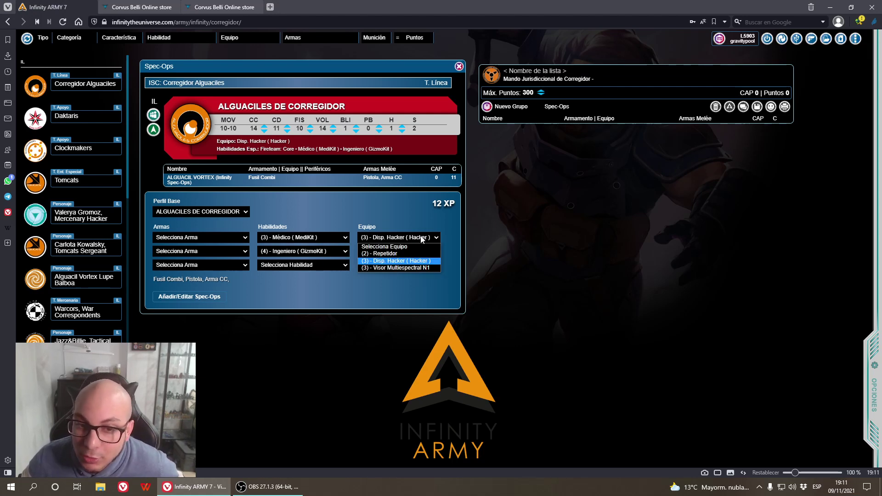
click(401, 268)
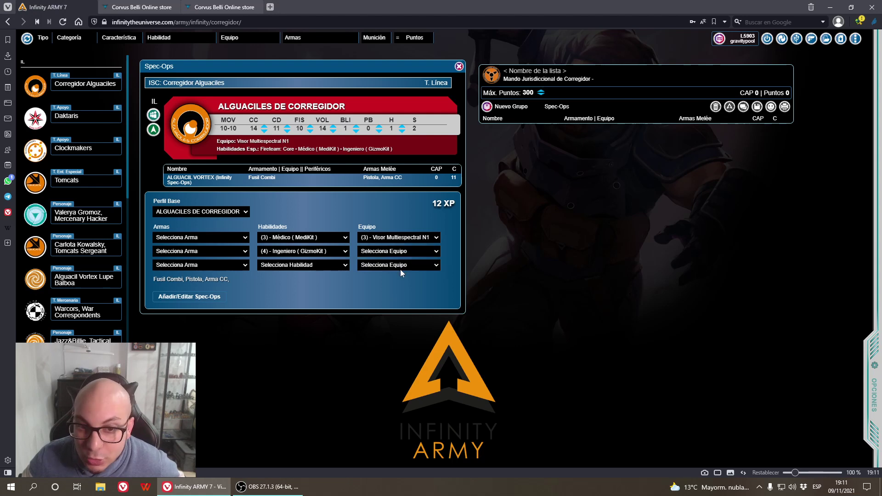
click(184, 239)
click(466, 174)
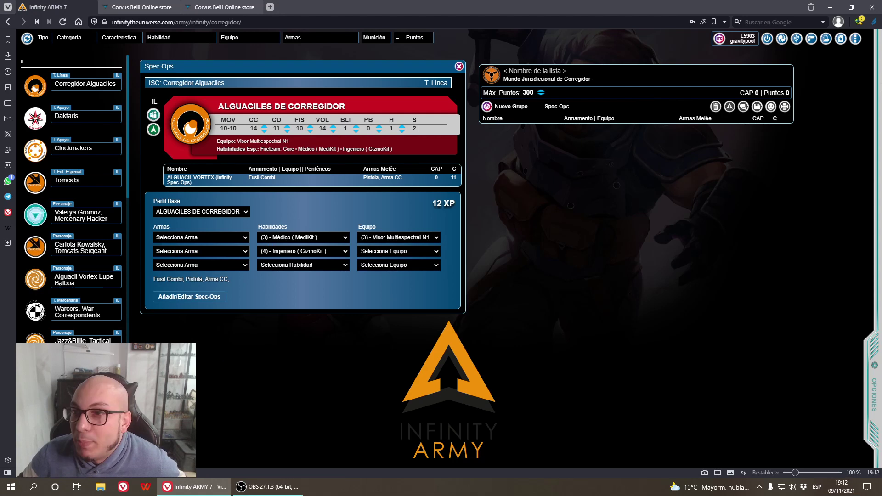
Step: Return to the faction selection, start a generic PanOceanía list and open its Spec-Ops configuration
click(857, 40)
click(251, 77)
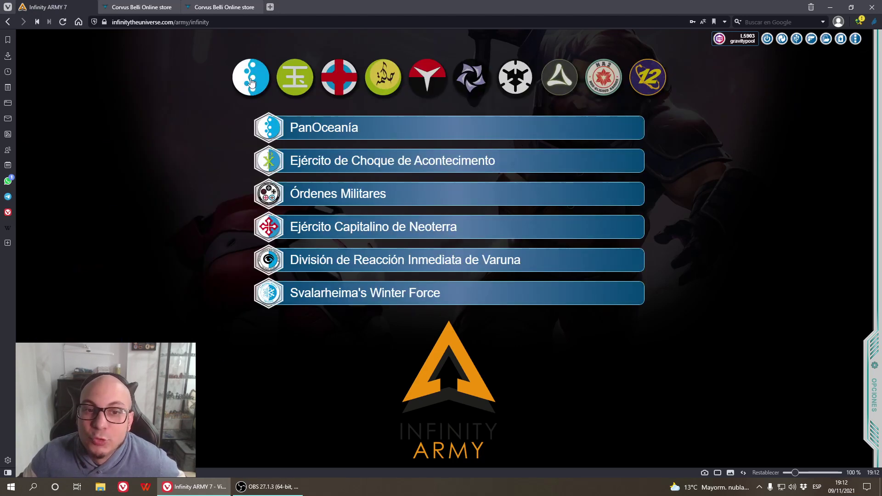
click(338, 129)
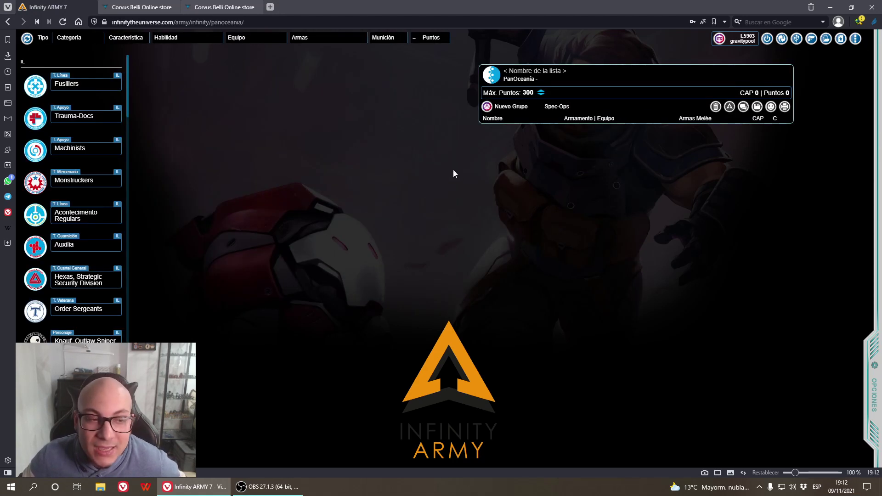
click(558, 107)
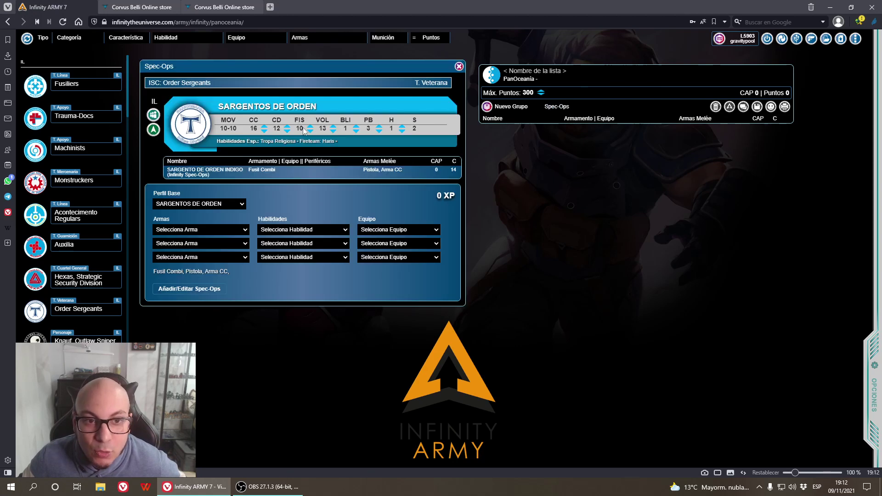
Step: Configure the Spec-Ops from the Fusileros profile with VOL 15 and the Ingeniero (GizmoKit) skill
click(222, 204)
click(201, 224)
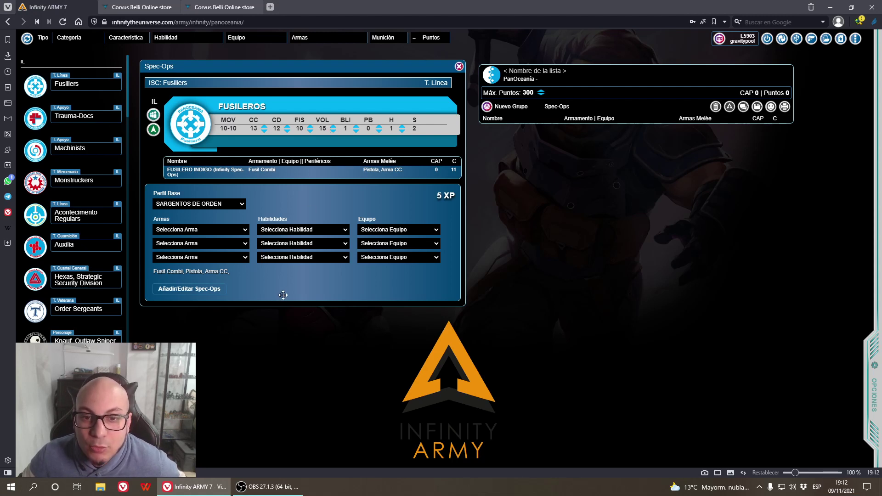
click(326, 230)
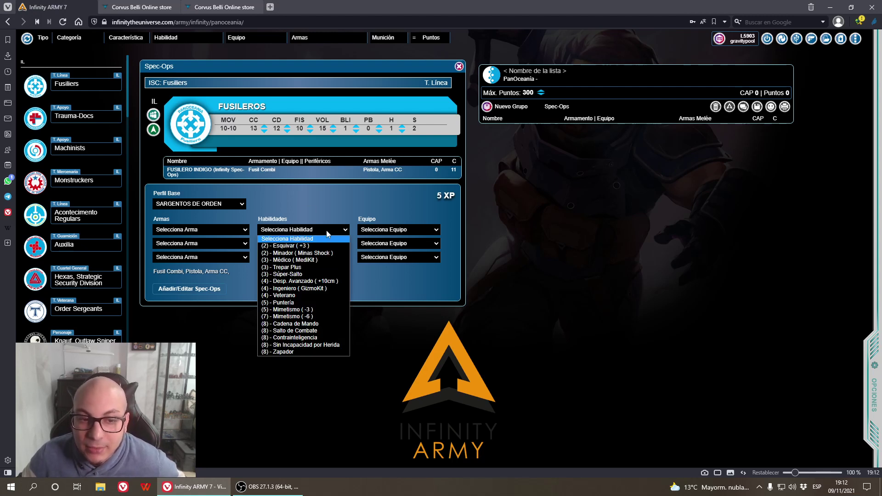
click(309, 289)
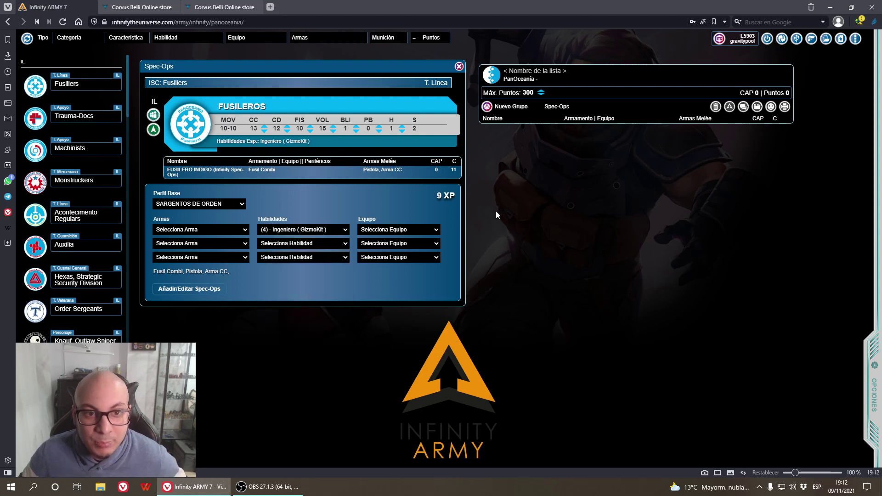
Step: Add the Fusilero Indigo to the list and remove it again, and choose Fusileros as the Spec-Ops base profile
click(217, 182)
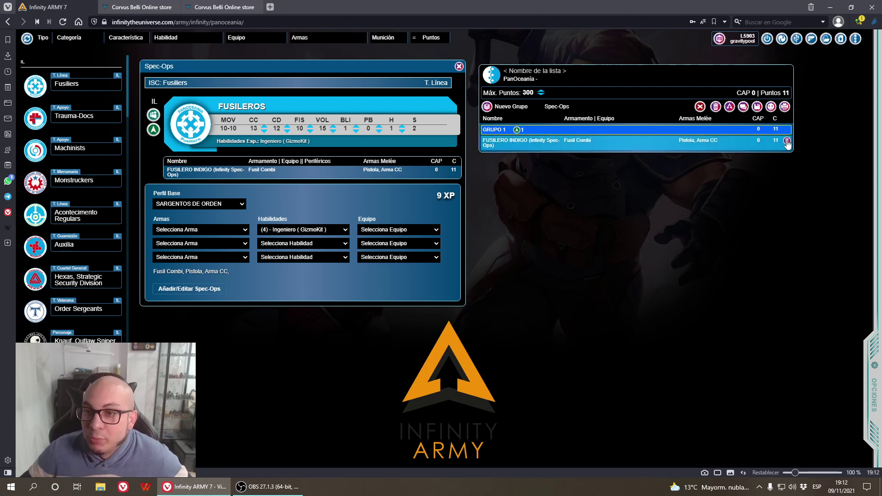
click(786, 142)
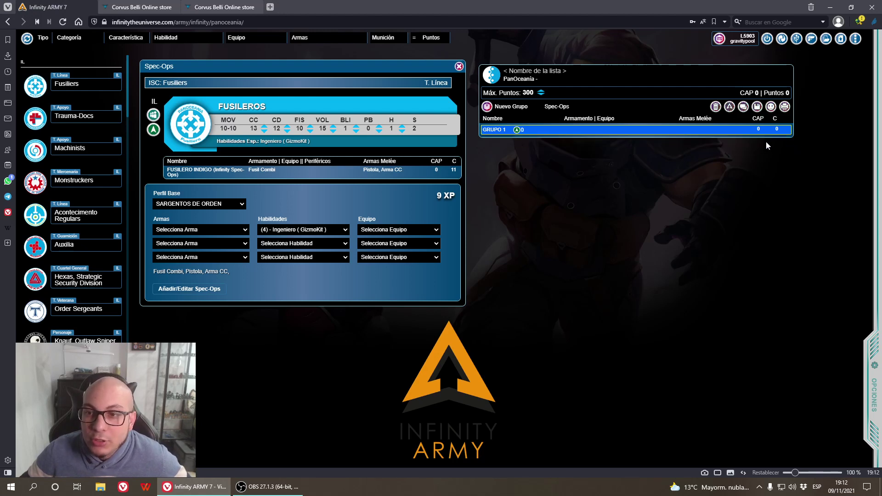
click(226, 207)
click(198, 220)
Step: Give the Fusileros Spec-Ops a Spitfire as its first additional weapon
click(195, 232)
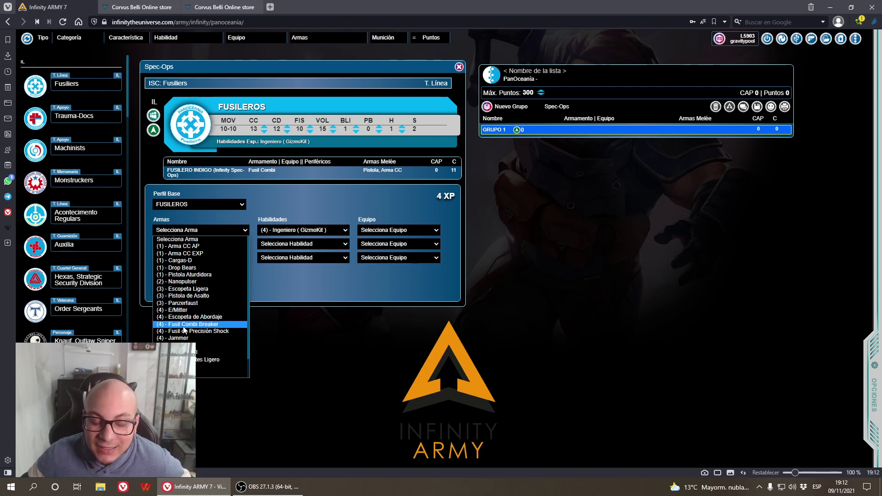
scroll(193, 331, down, 1)
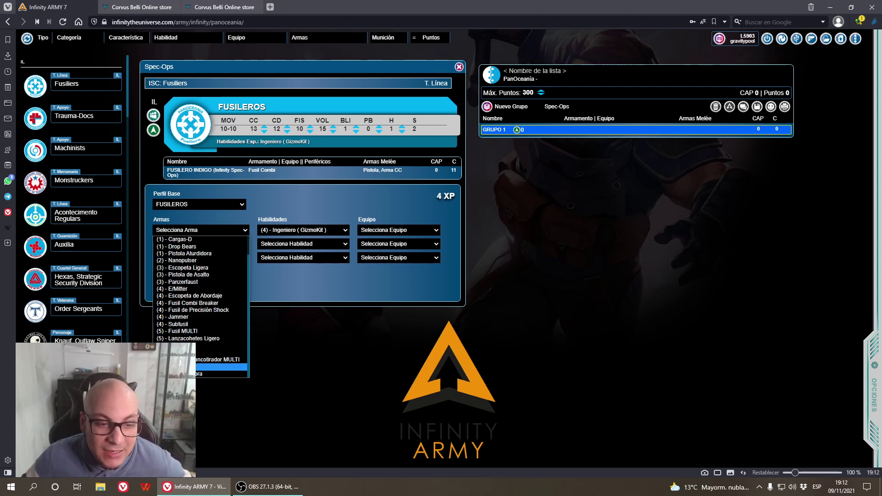
click(183, 366)
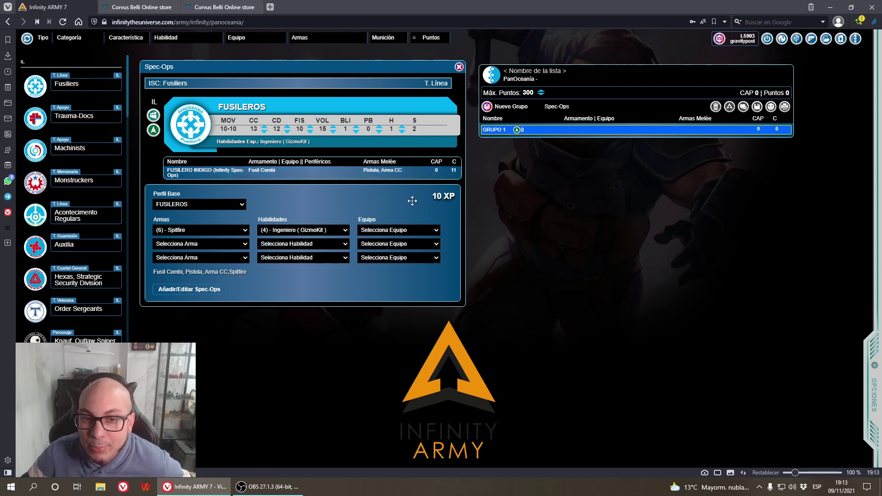
Step: Swap the Spec-Ops' Spitfire for the Ametralladora and try raising its CD to 13
click(205, 231)
scroll(216, 349, down, 2)
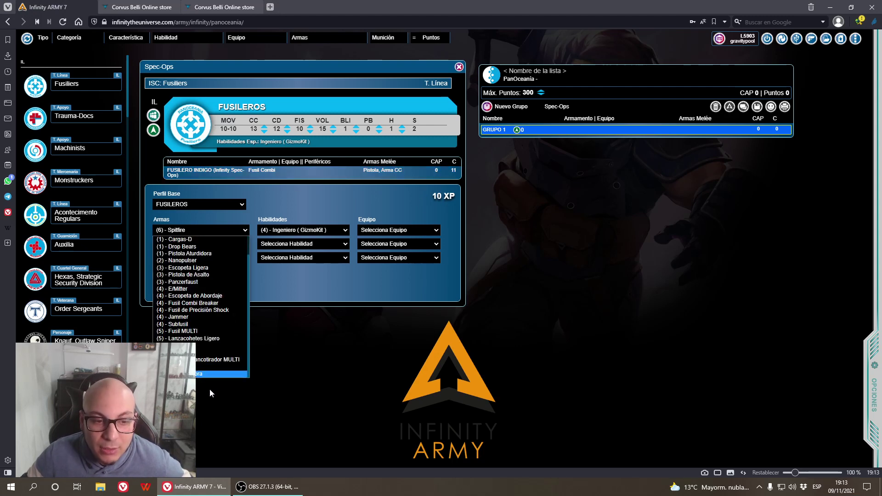
click(220, 373)
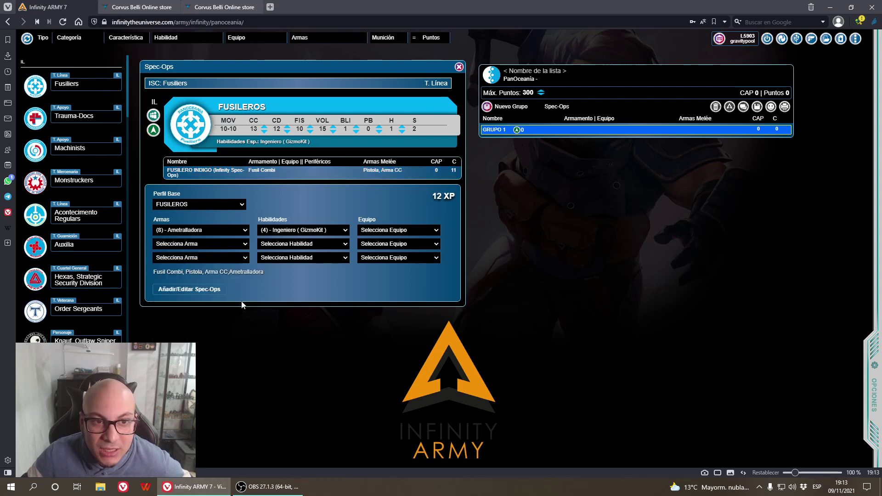
click(288, 130)
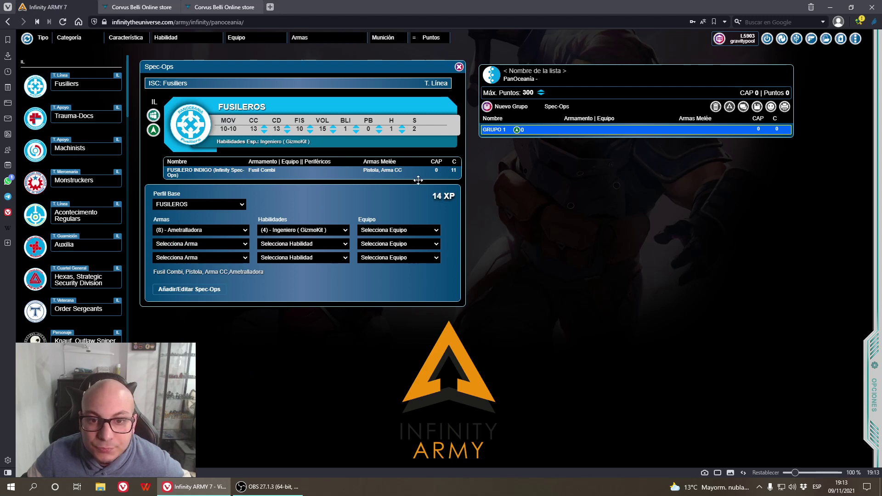
click(287, 131)
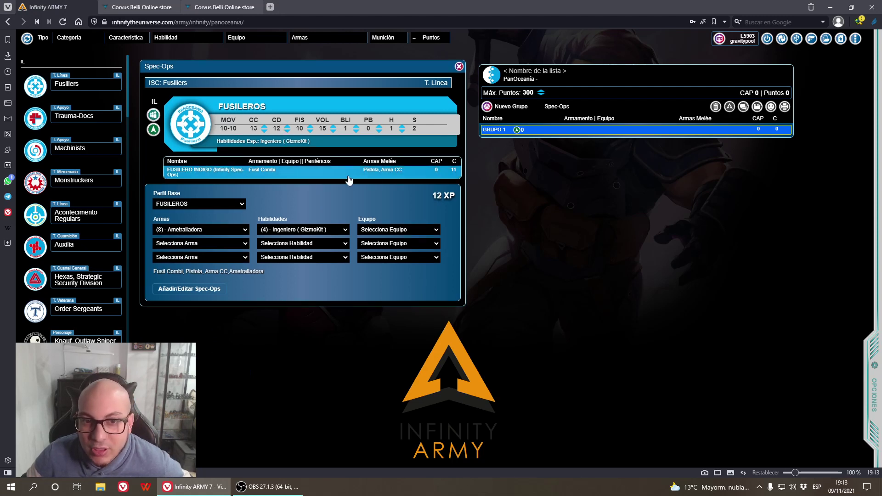
click(211, 290)
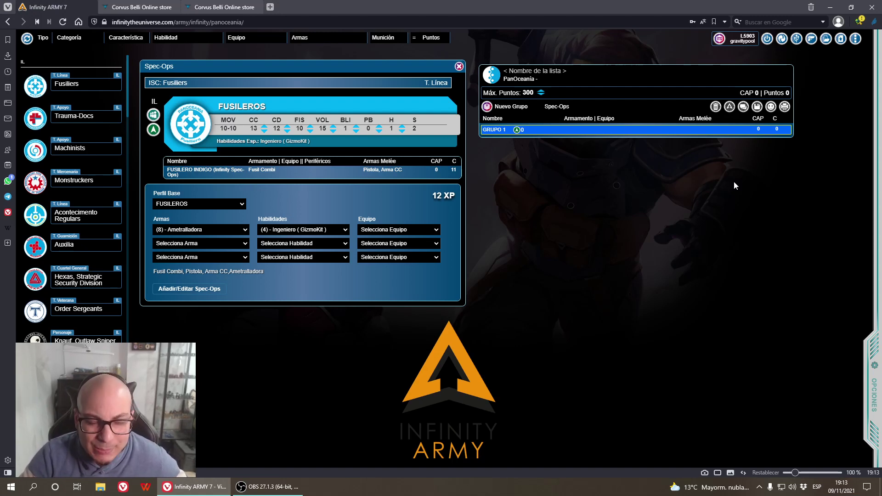
Step: Change the Fusileros Spec-Ops' weapon to the Fusil de Francotirador MULTI
click(234, 230)
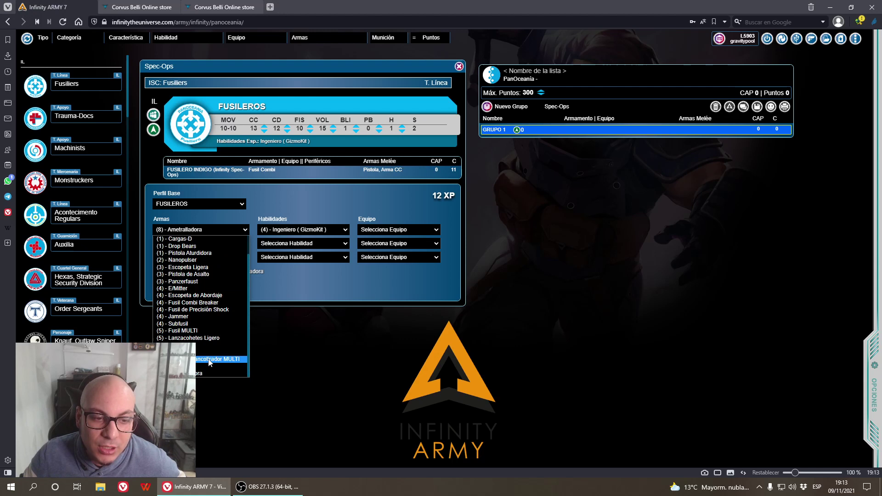
click(210, 359)
click(192, 290)
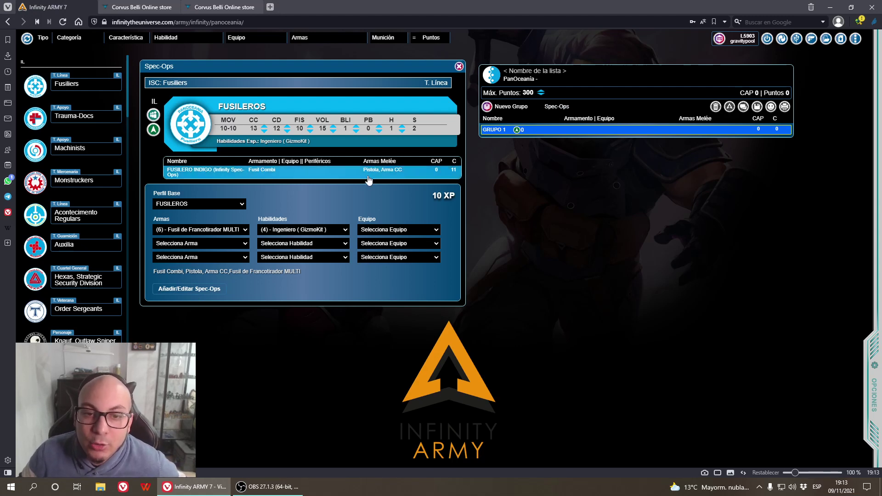
Step: Start an Ejército Capitalino de Neoterra list and open its Spec-Ops configuration
click(855, 39)
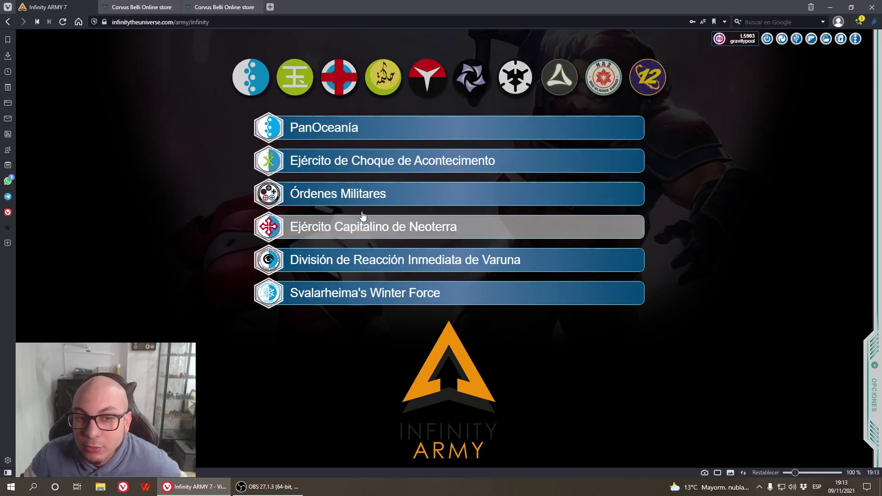
click(379, 231)
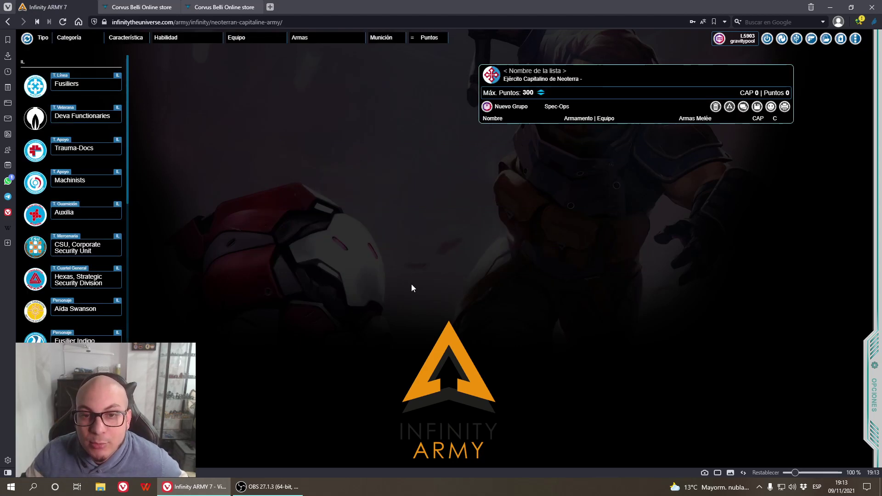
click(566, 109)
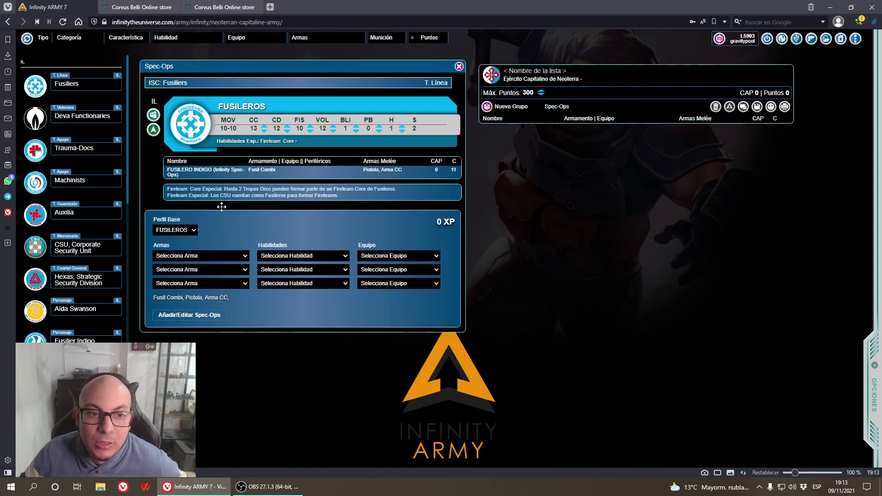
Step: Give the Neoterra Fusileros Spec-Ops the Fusil de Francotirador MULTI and add it to the list
click(222, 258)
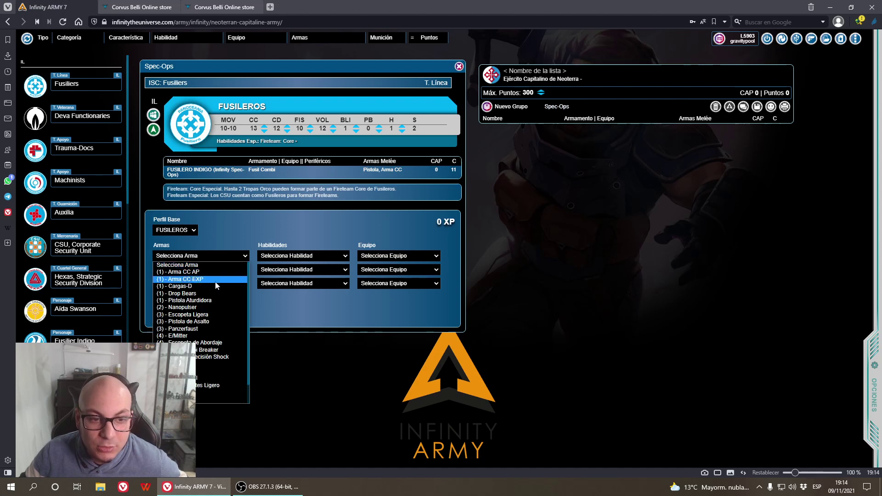
scroll(199, 373, down, 3)
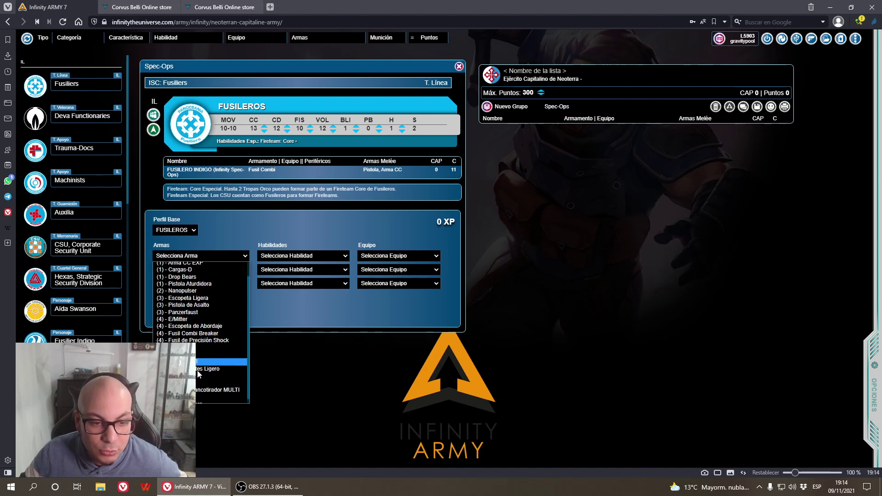
click(198, 371)
click(210, 316)
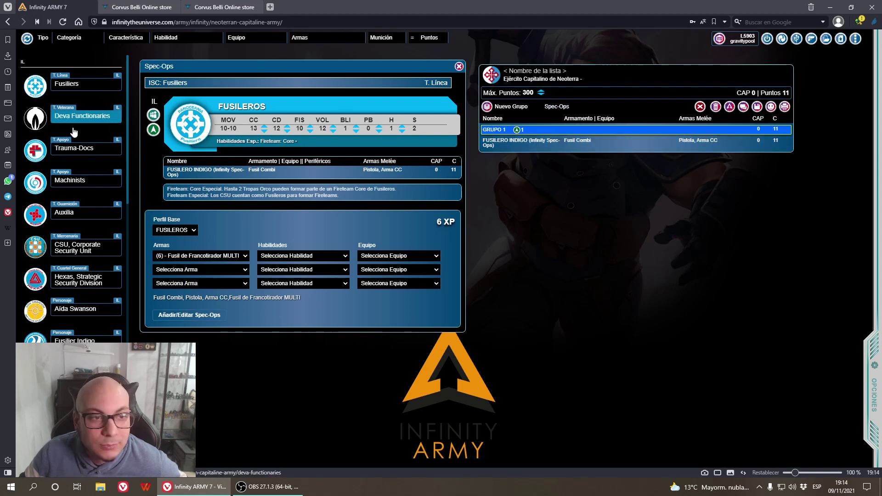
Step: Add three Fusil Combi Fusileros and one Fusilero Teniente to the list, removing the extra Fusilero at the end
click(80, 86)
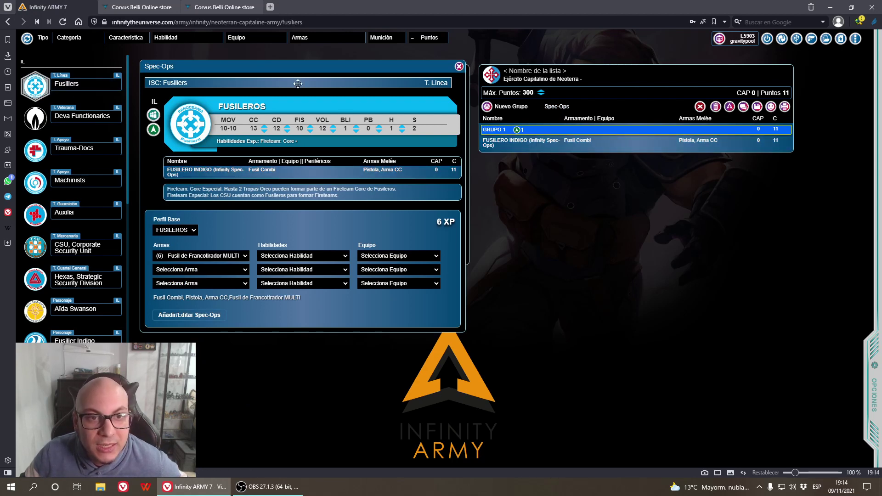
click(460, 67)
click(210, 165)
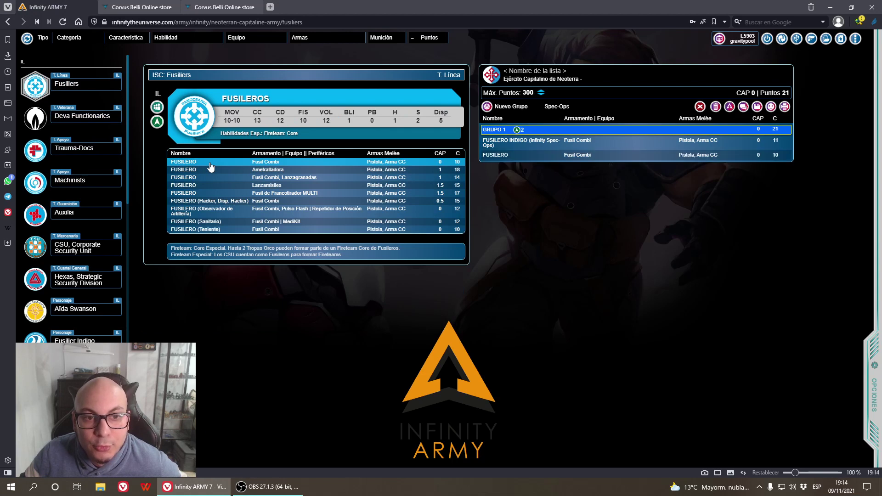
click(210, 165)
click(211, 164)
click(204, 228)
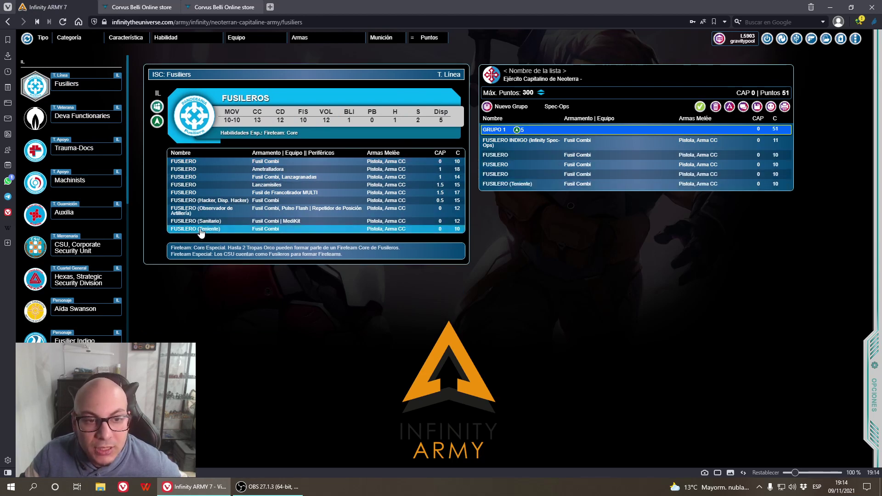
click(214, 165)
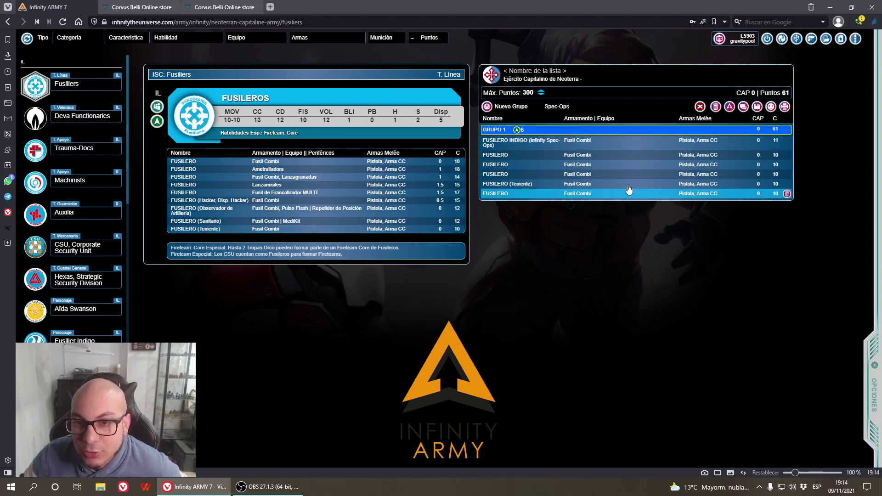
click(786, 193)
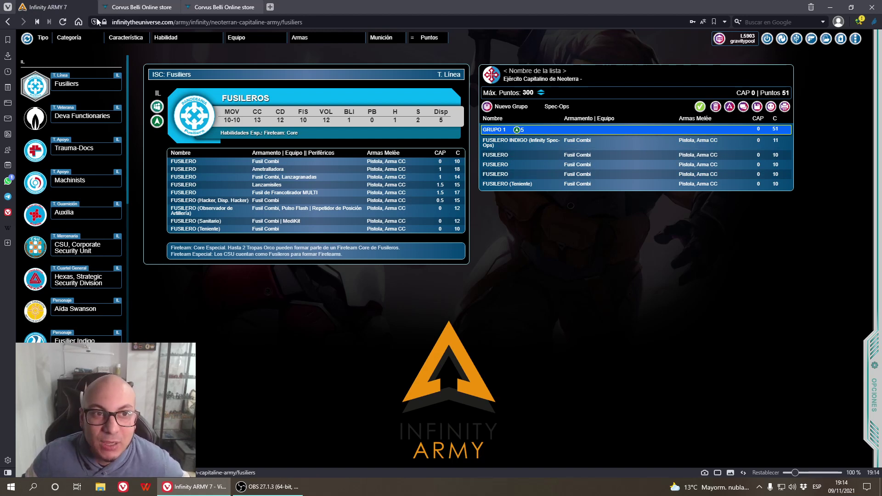
click(271, 487)
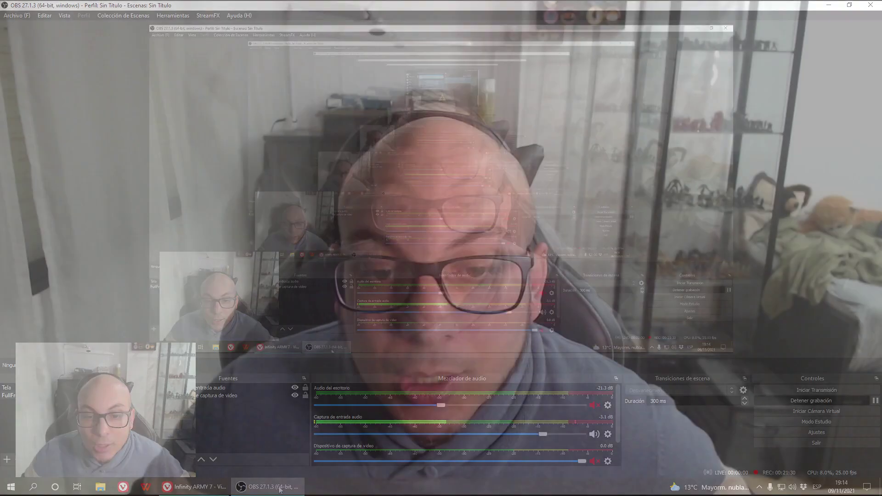